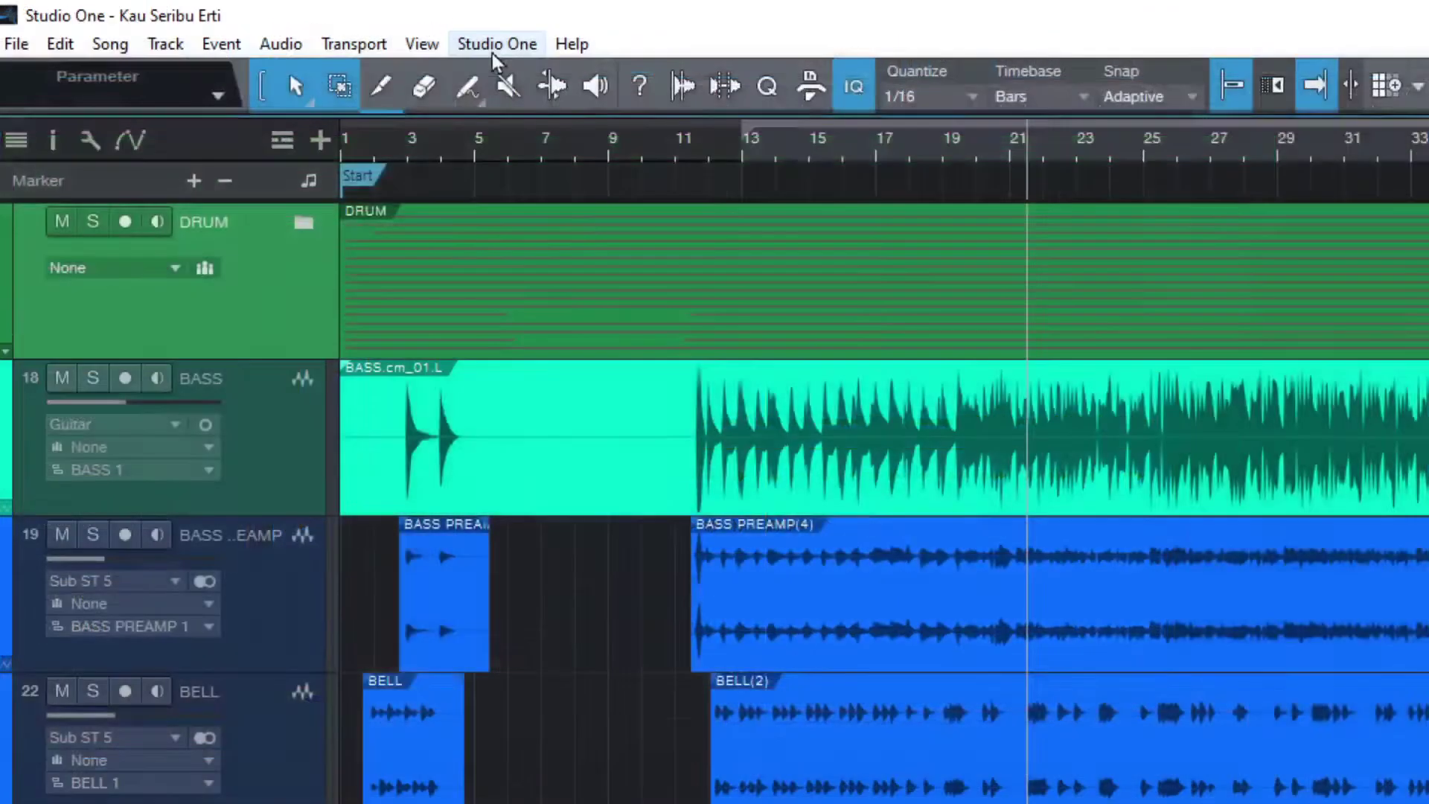
Add a stereo output to the song's audio I/O outputs in Song Setup
{"action": "left_click", "coordinate": [493, 56]}
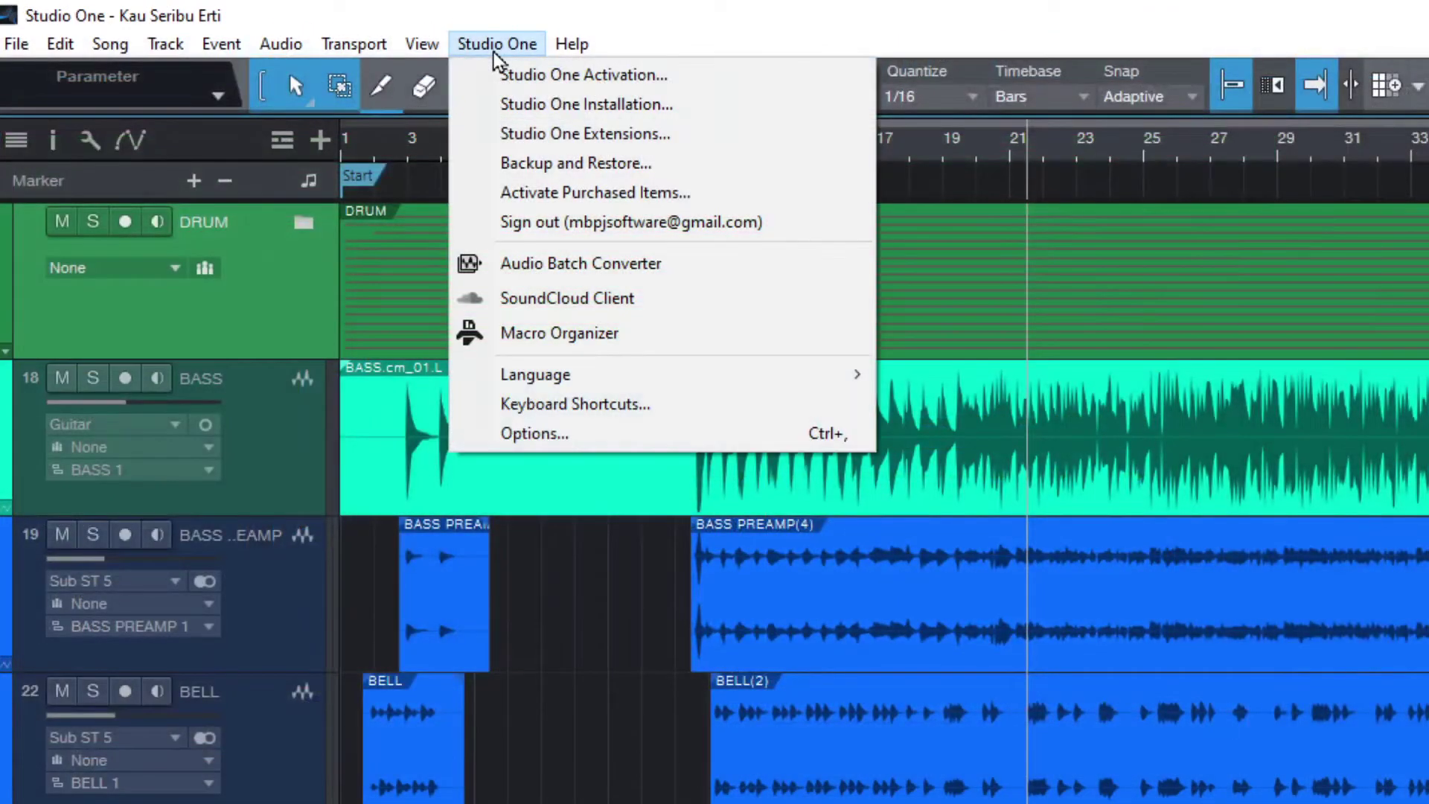
{"action": "left_click", "coordinate": [526, 439]}
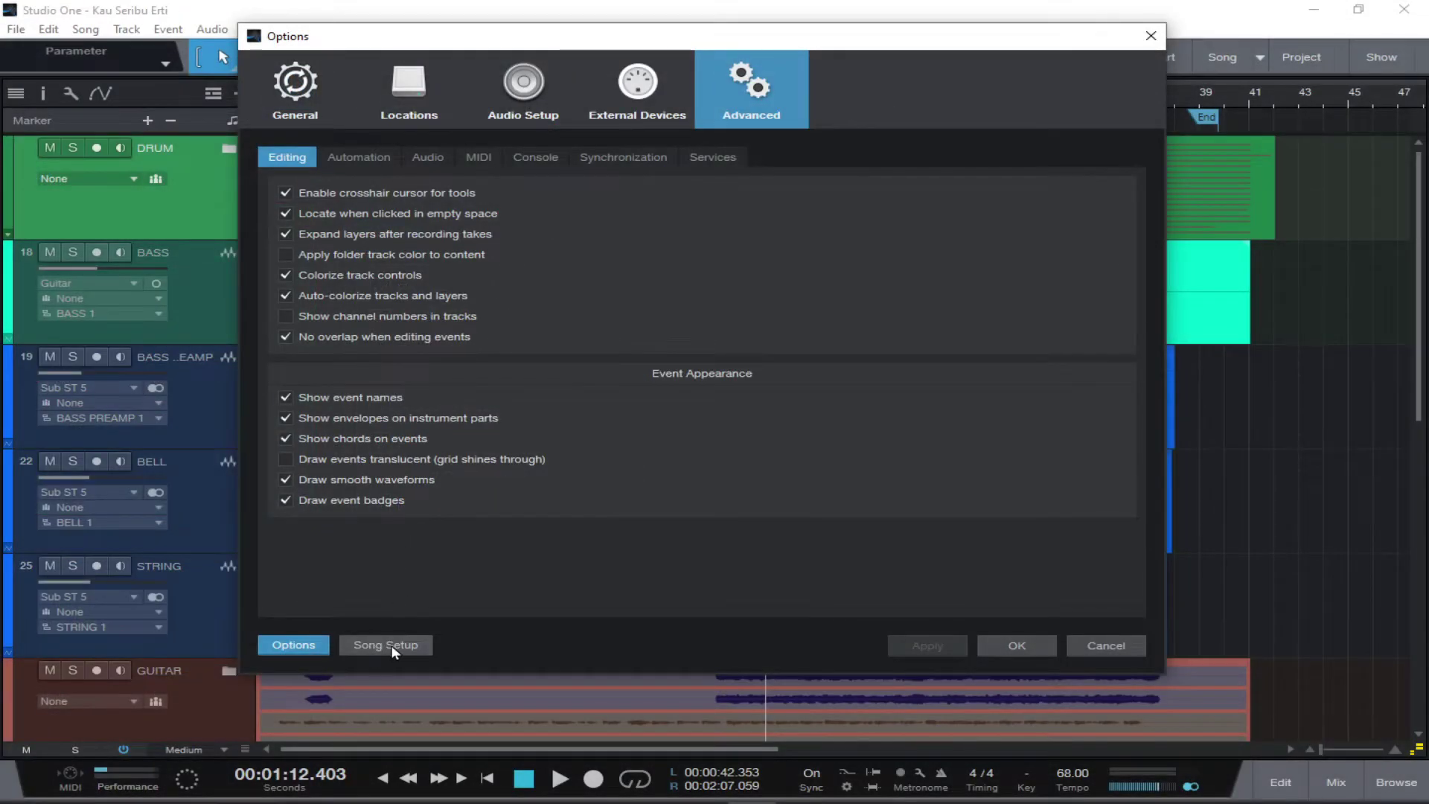
{"action": "left_click", "coordinate": [389, 647]}
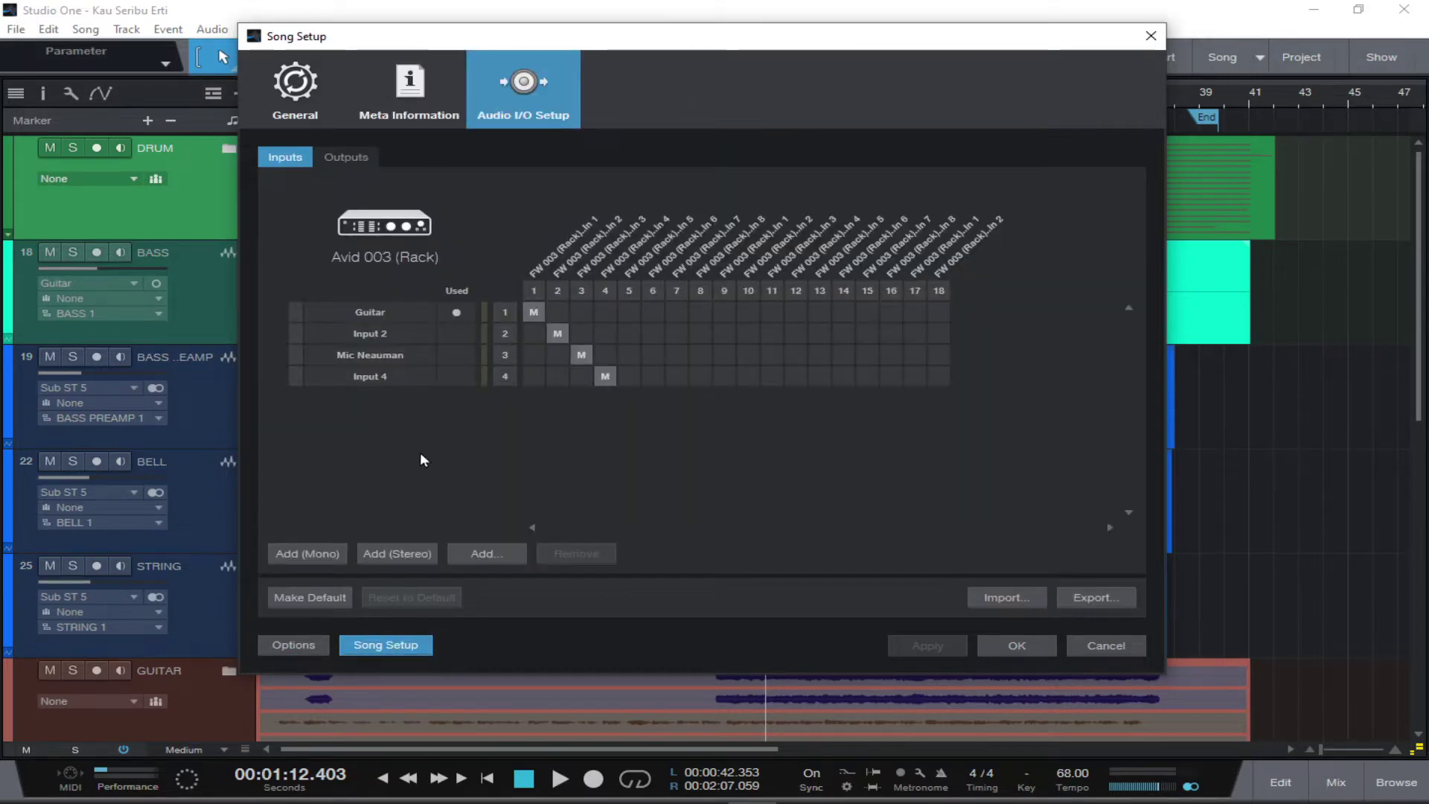
{"action": "left_click", "coordinate": [346, 158]}
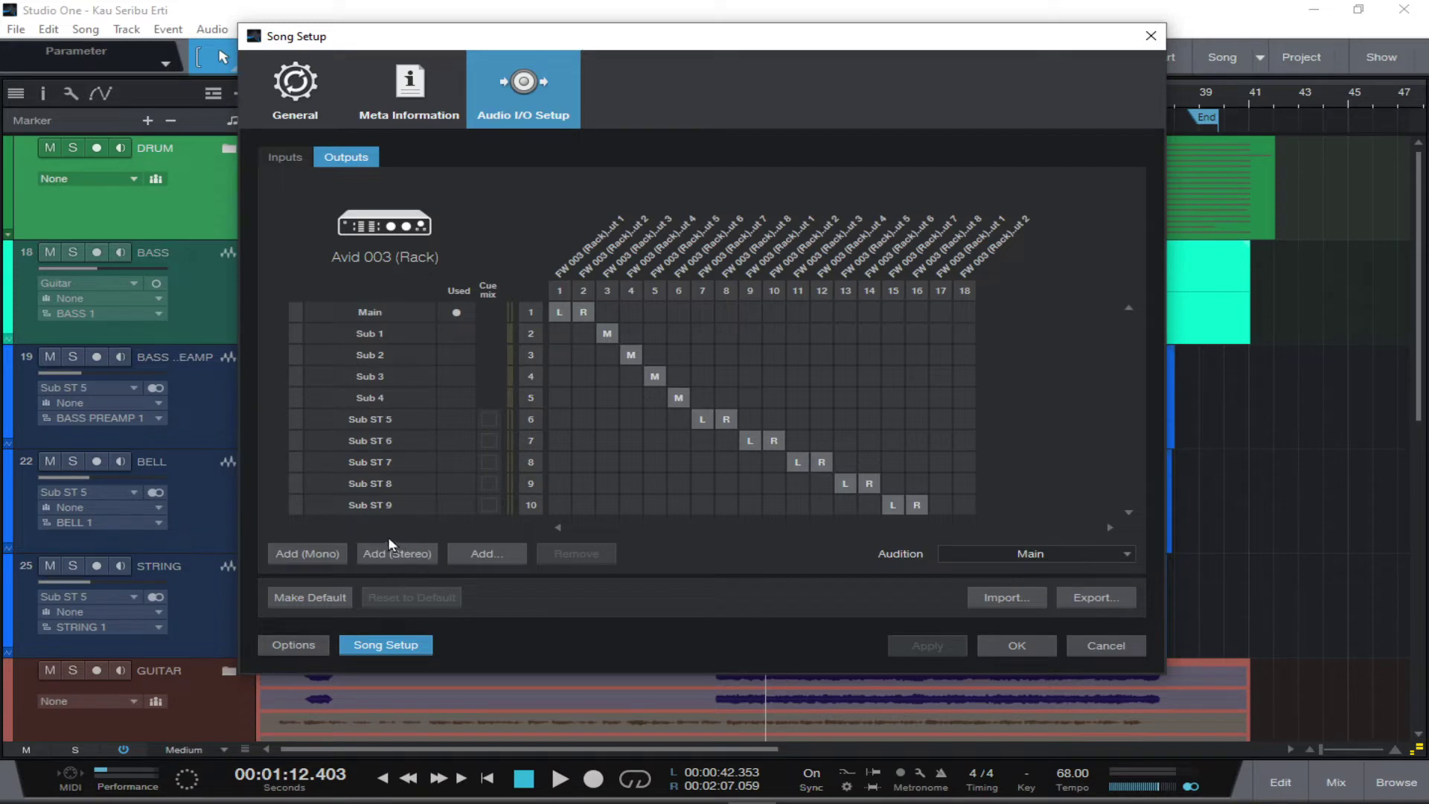
{"action": "left_click", "coordinate": [399, 554]}
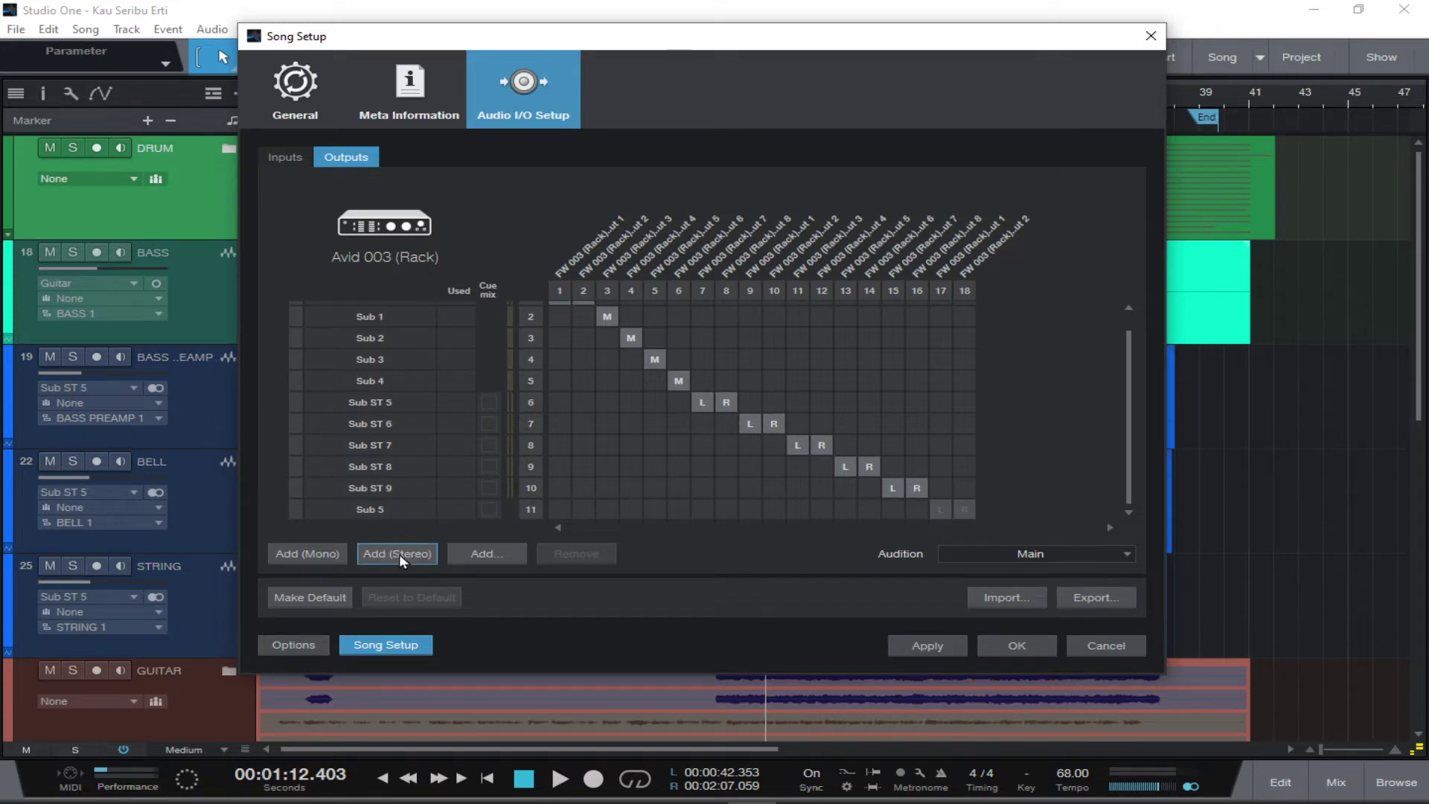
Rename the newly added stereo output HEADPHONE and move it directly below Main in the output list
{"action": "left_click", "coordinate": [380, 513]}
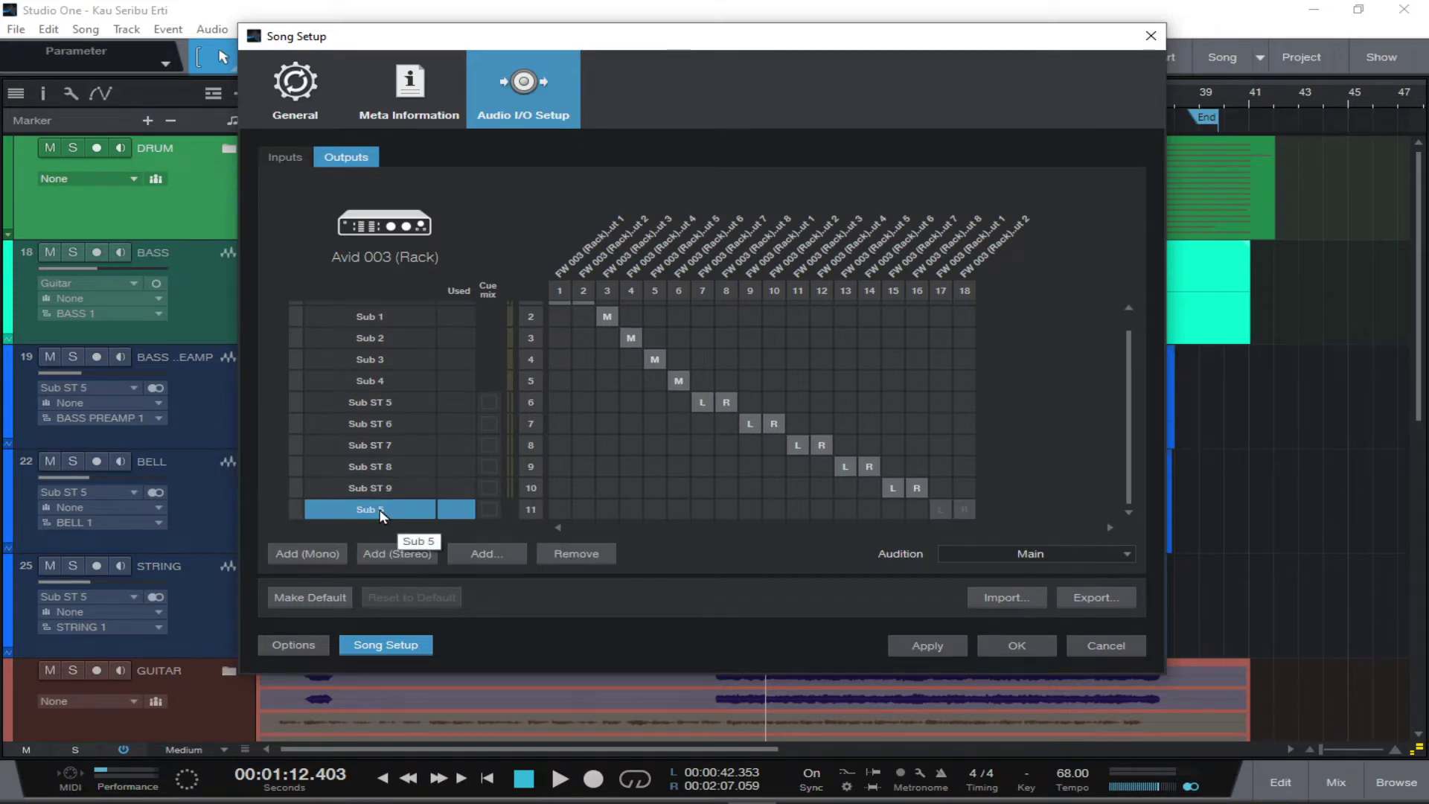
{"action": "double_click", "coordinate": [381, 513]}
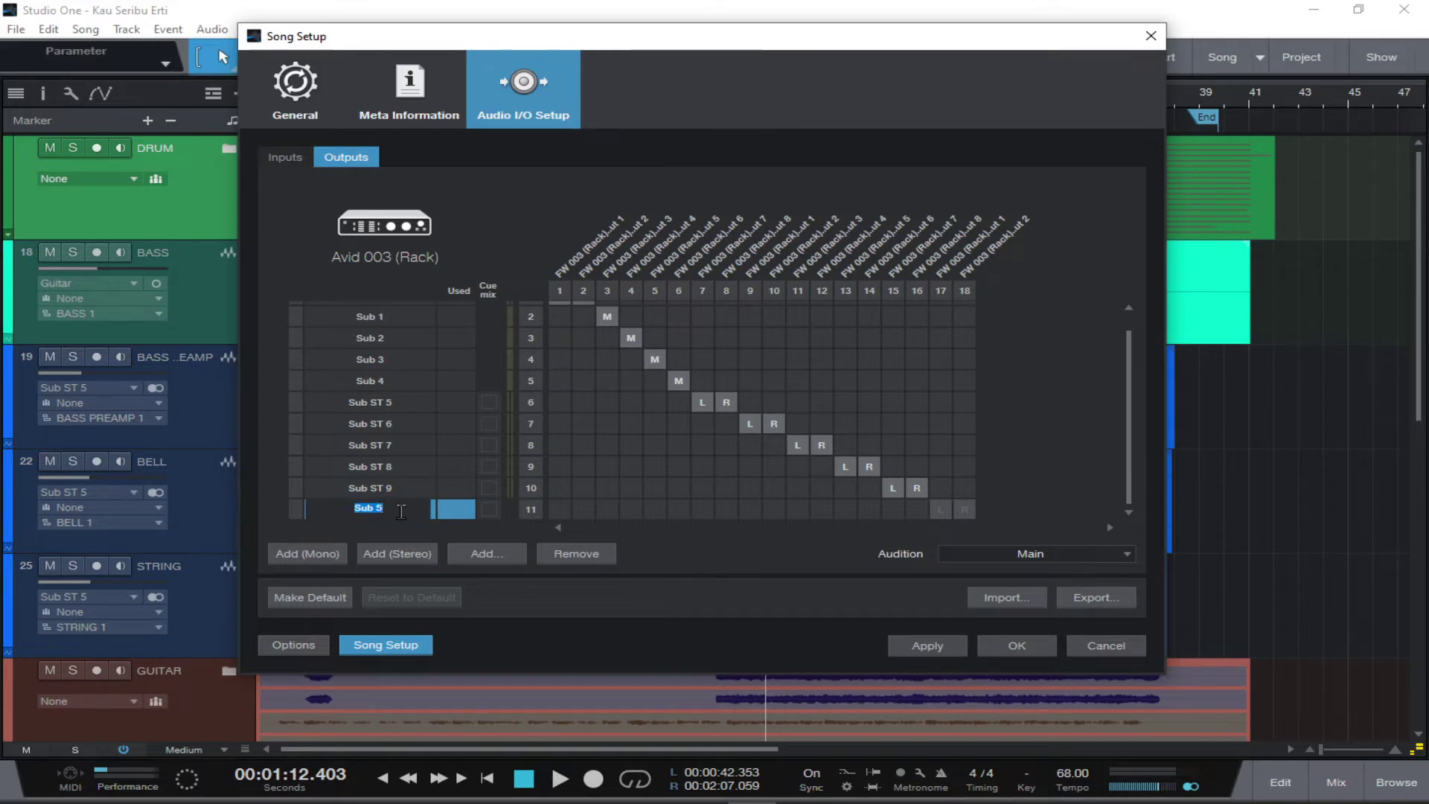
{"action": "type", "text": "HEADPHO"}
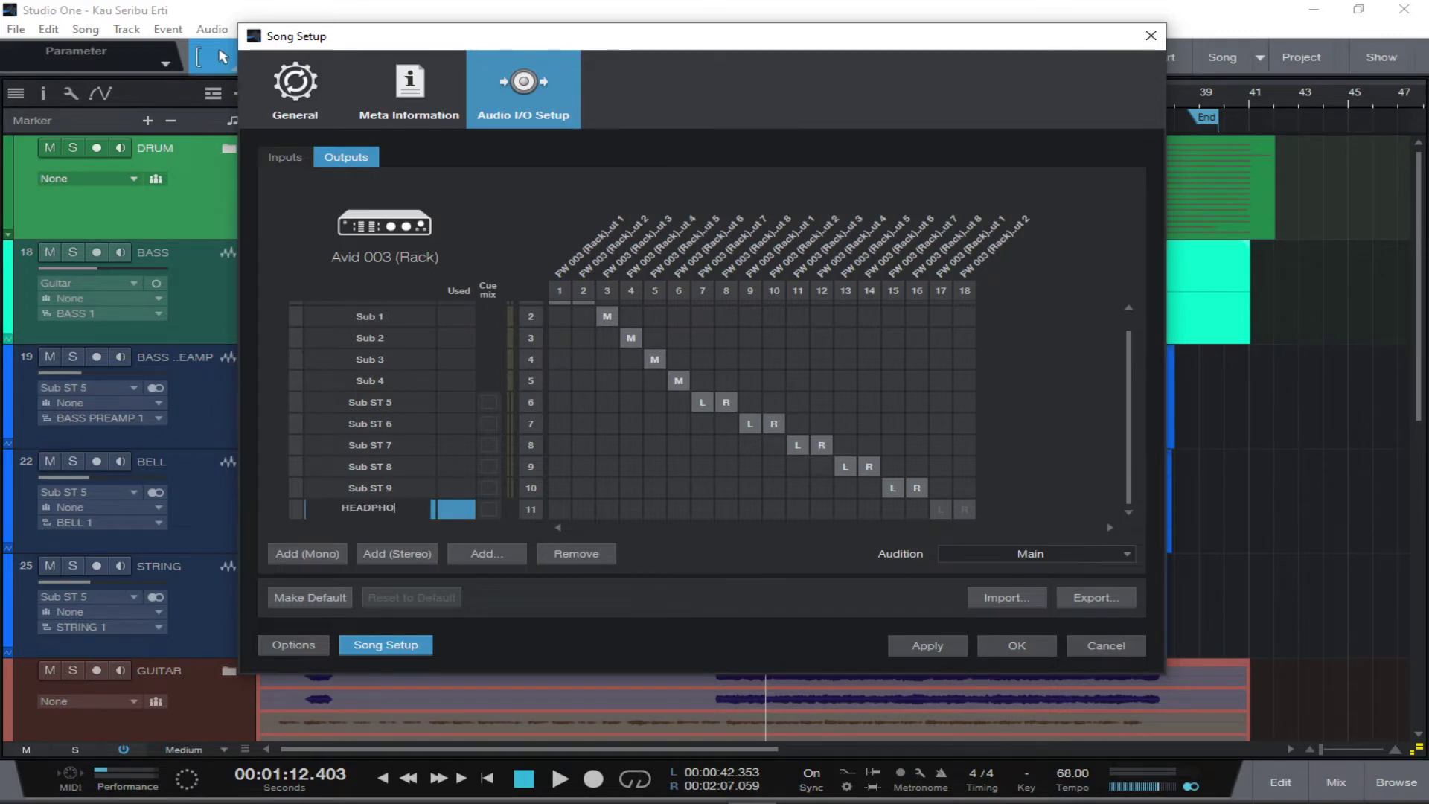
{"action": "type", "text": "NE"}
{"action": "key", "text": "Return"}
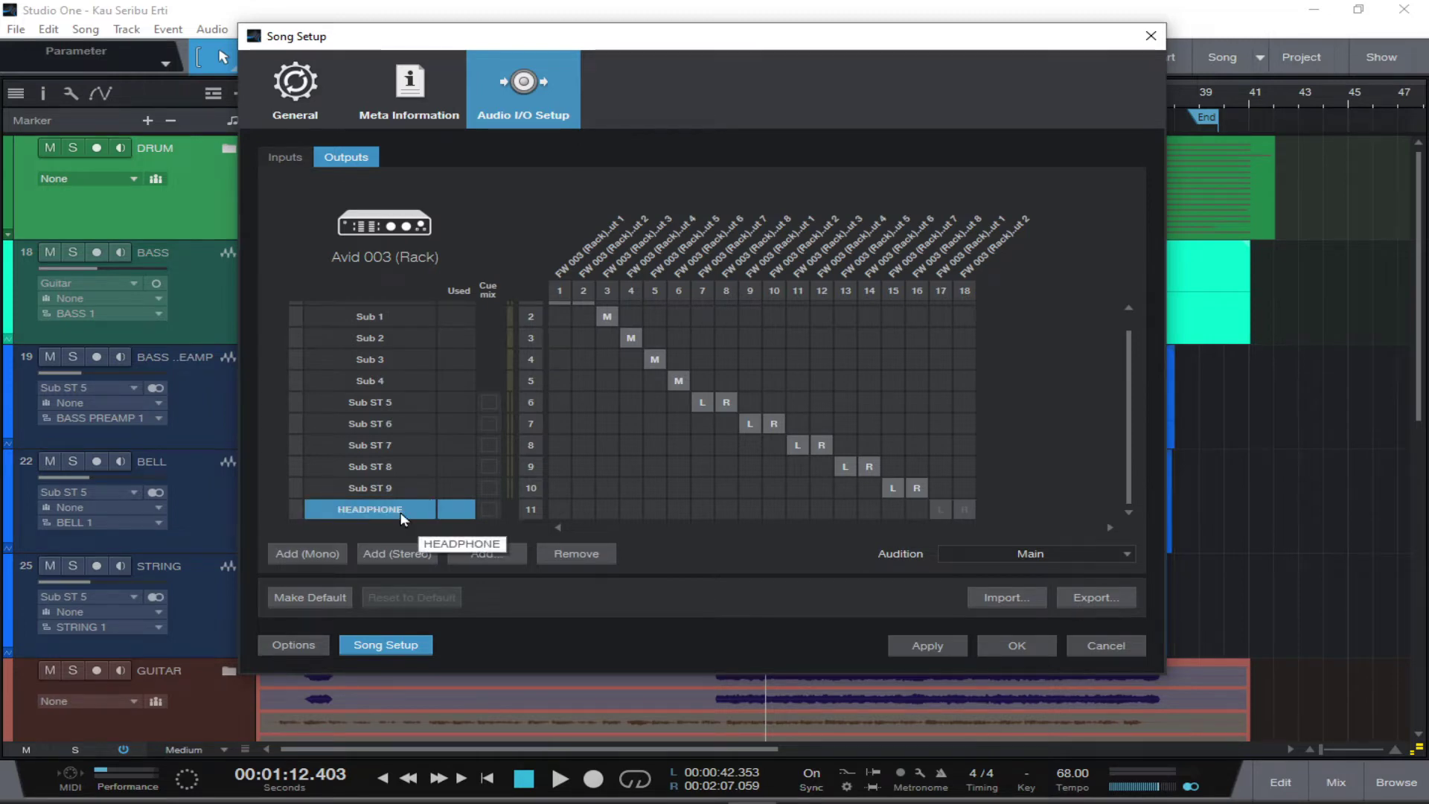
{"action": "left_click_drag", "start_coordinate": [401, 515], "coordinate": [417, 325]}
{"action": "scroll", "coordinate": [400, 382], "scroll_direction": "up", "scroll_amount": 1}
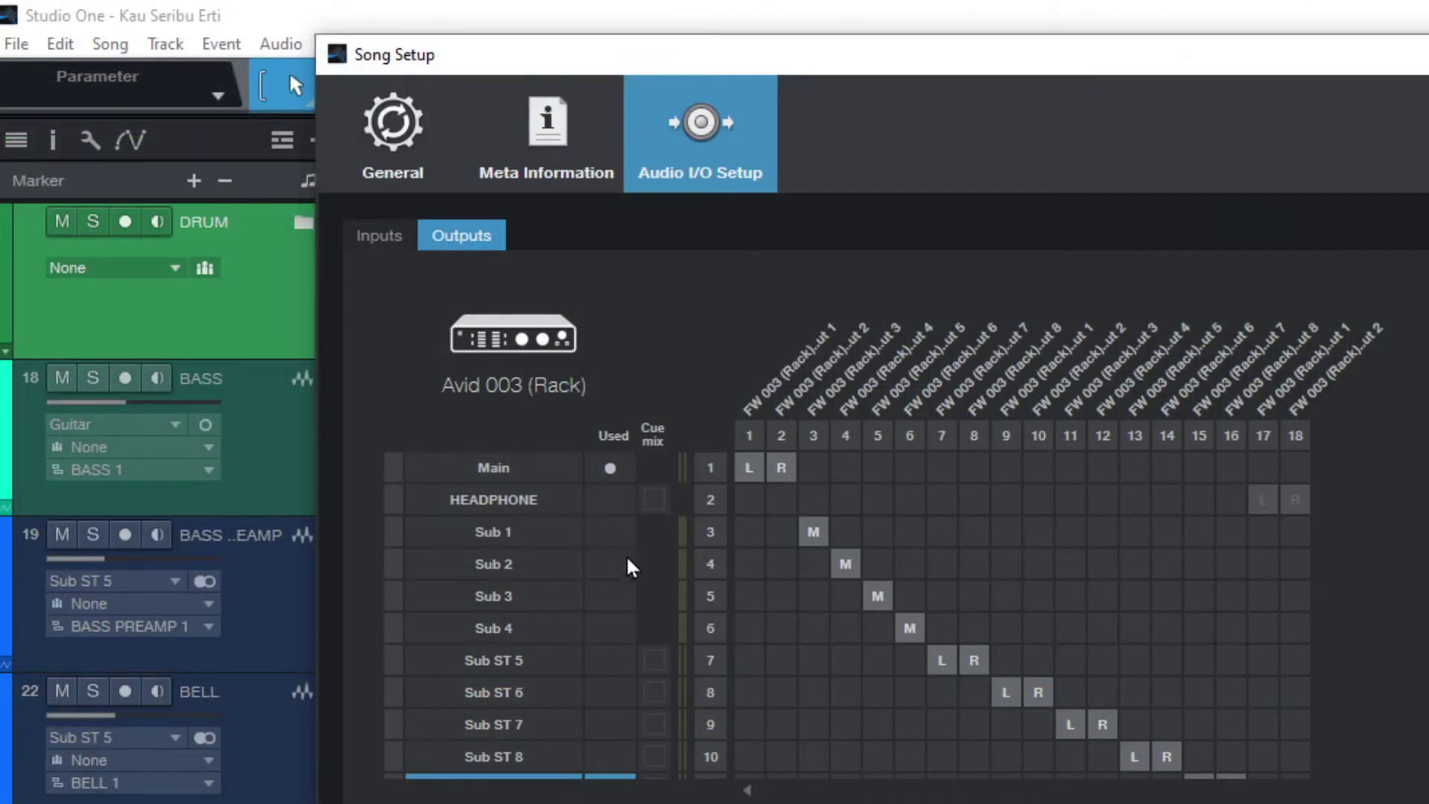
Route HEADPHONE to hardware outputs 3 and 4, enable it as a cue mix, and apply the song setup
{"action": "left_click", "coordinate": [814, 499]}
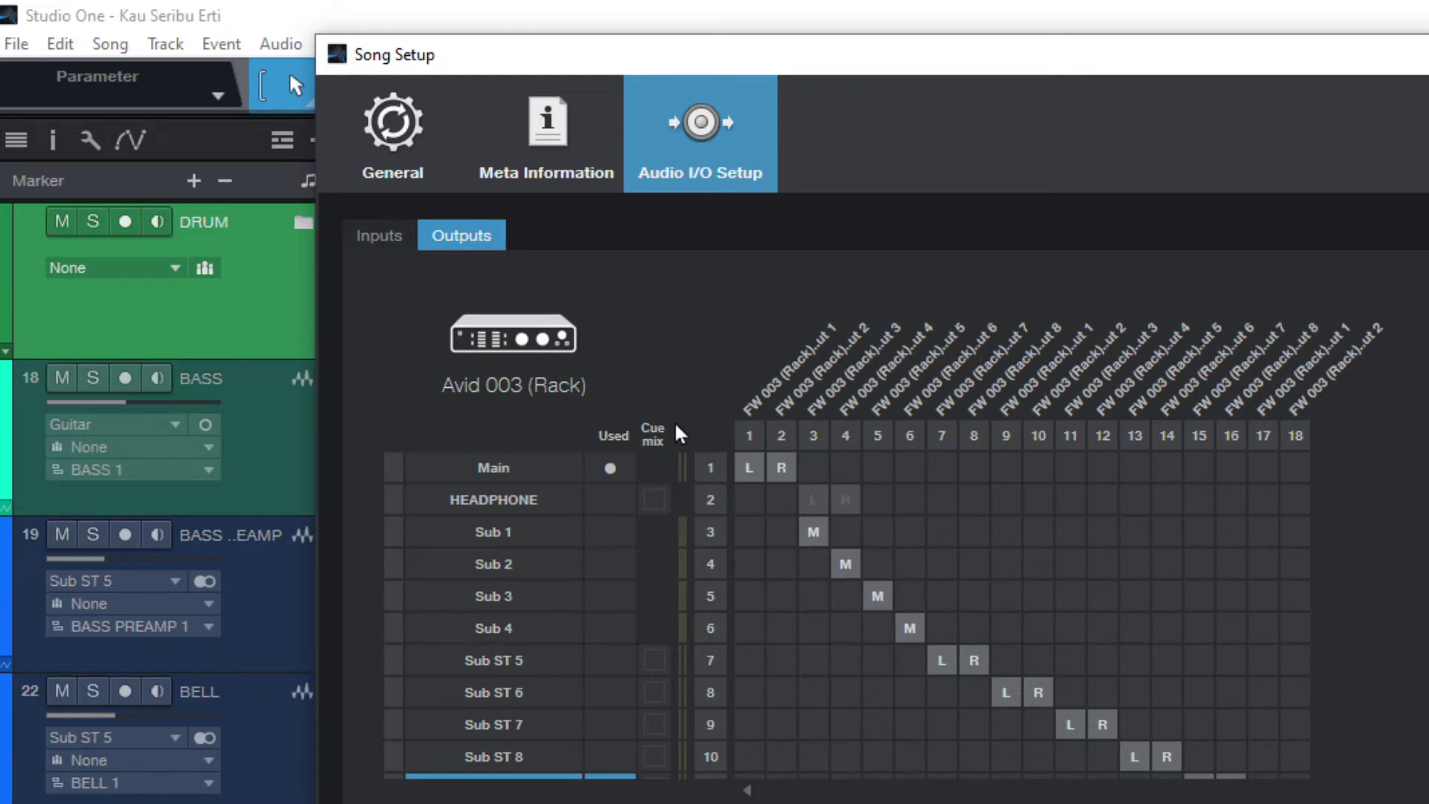
{"action": "left_click", "coordinate": [653, 500]}
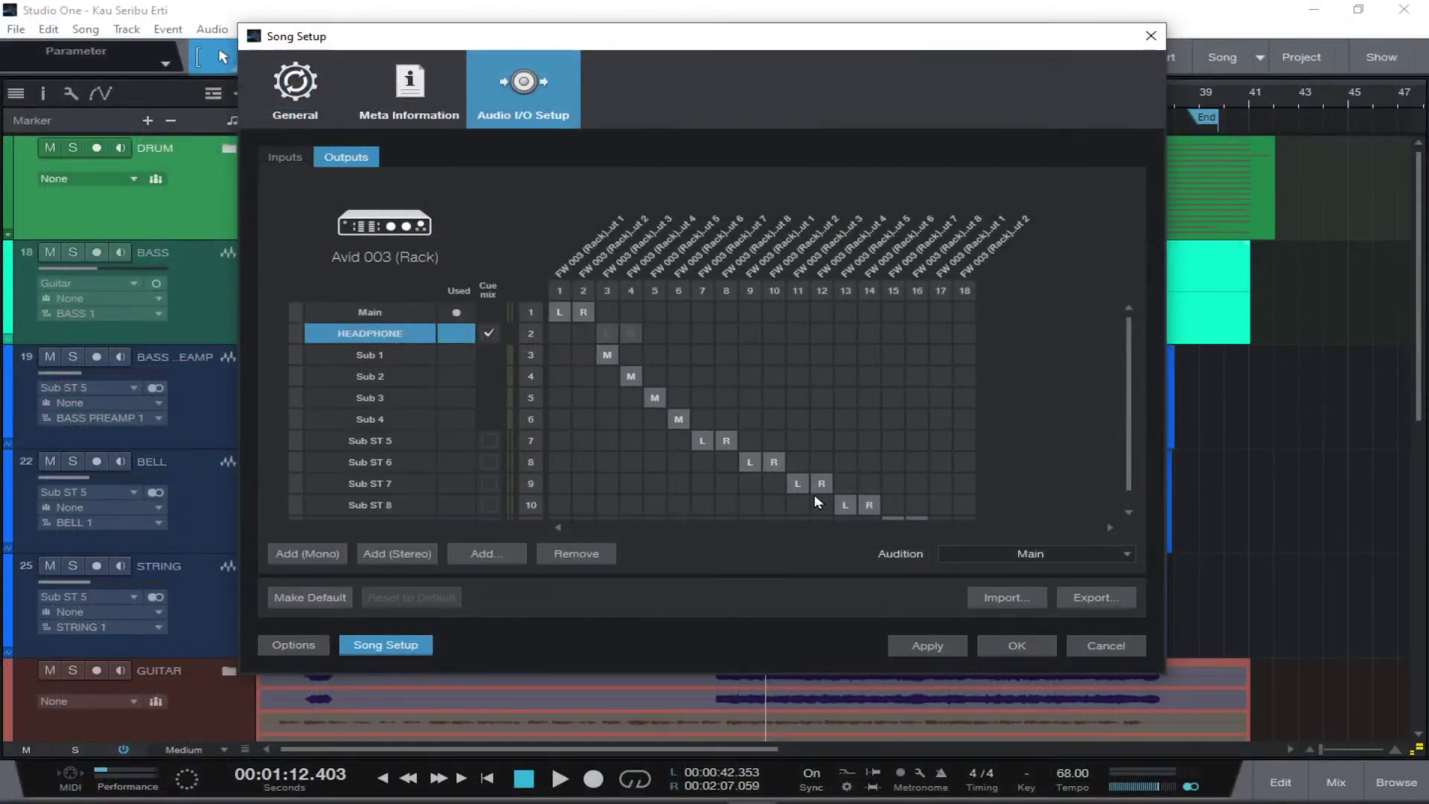
{"action": "left_click", "coordinate": [908, 645]}
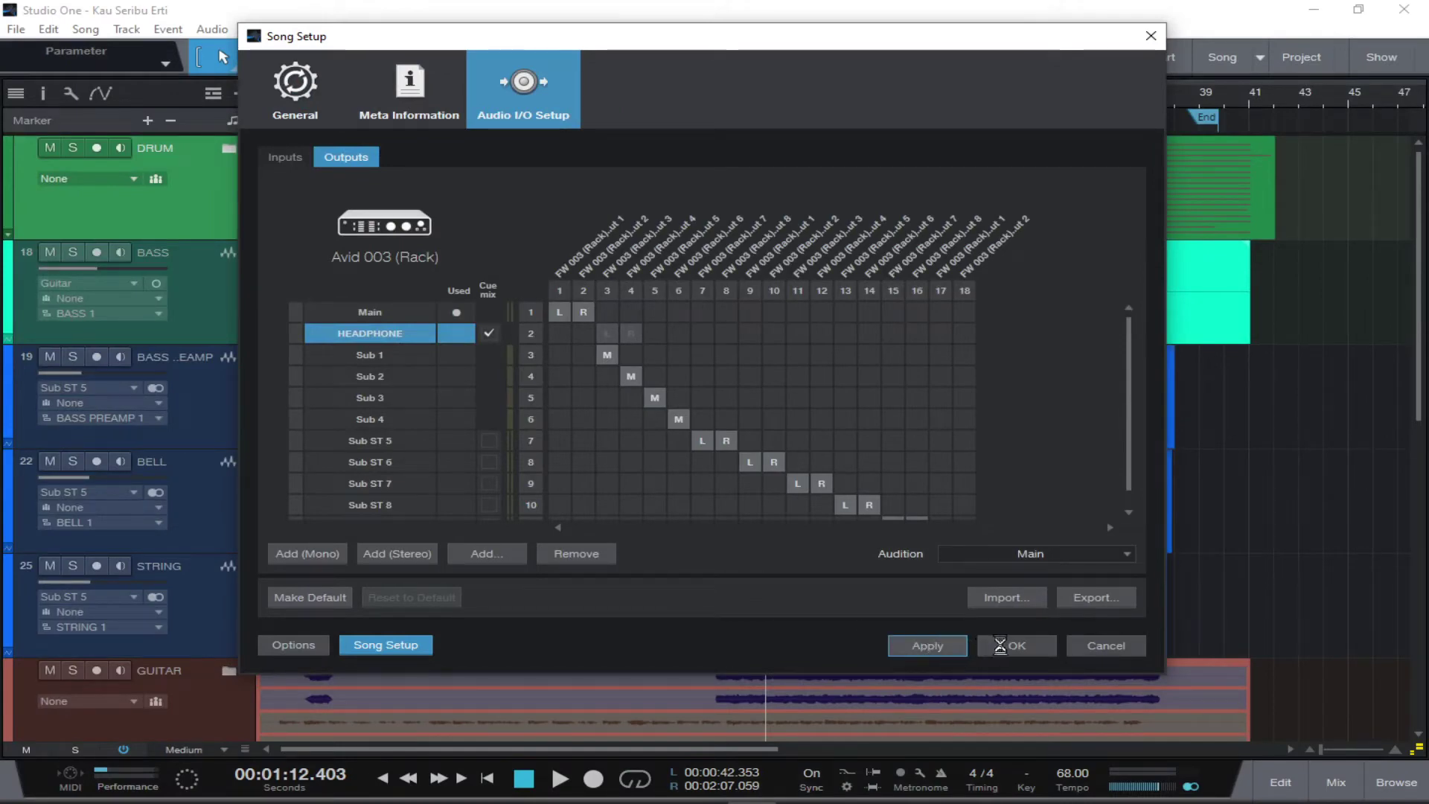
{"action": "left_click", "coordinate": [1016, 645]}
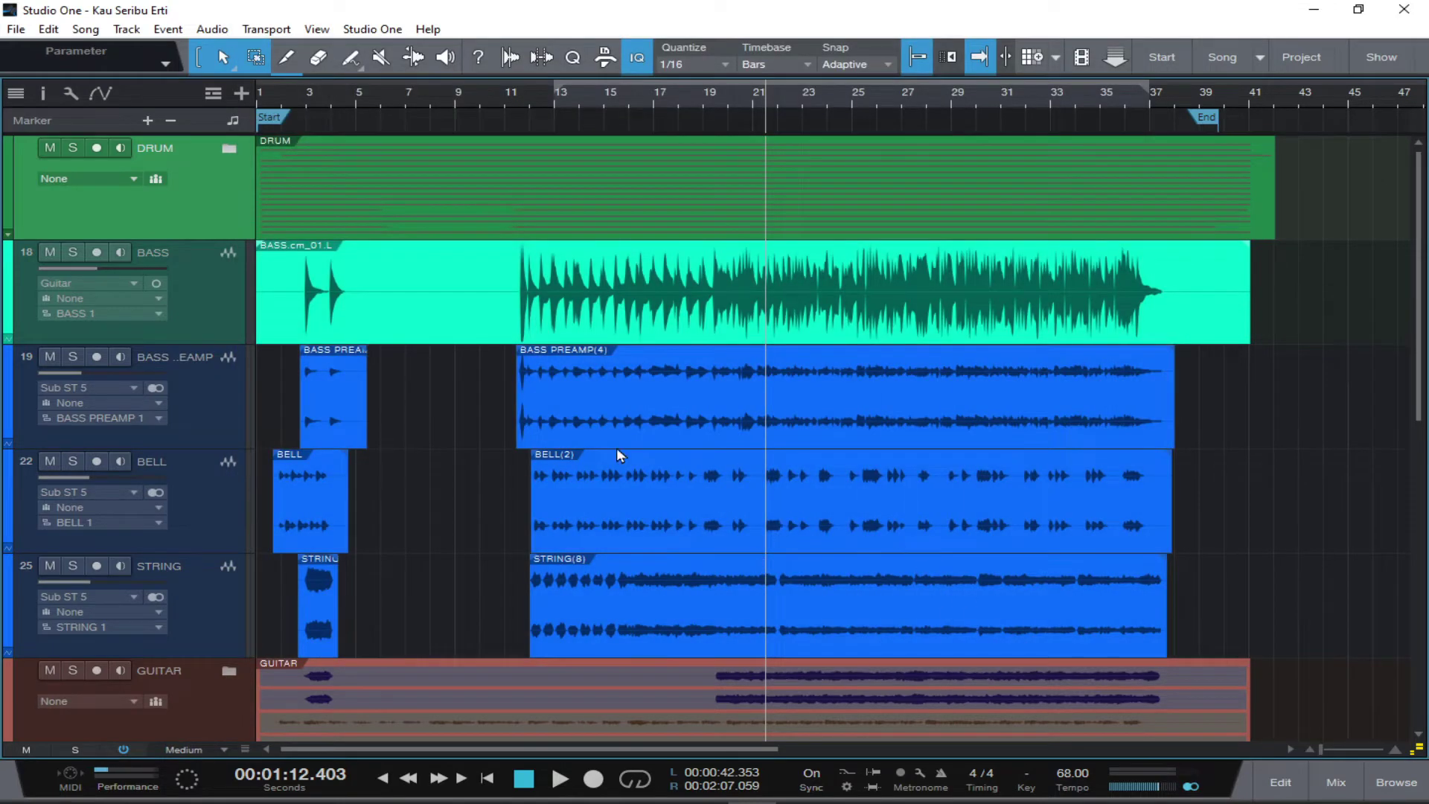
Show the mixer with the channels' Cue mix sends expanded, and lower the PIANO channel volume to -19.4 dB
{"action": "key", "text": "F3"}
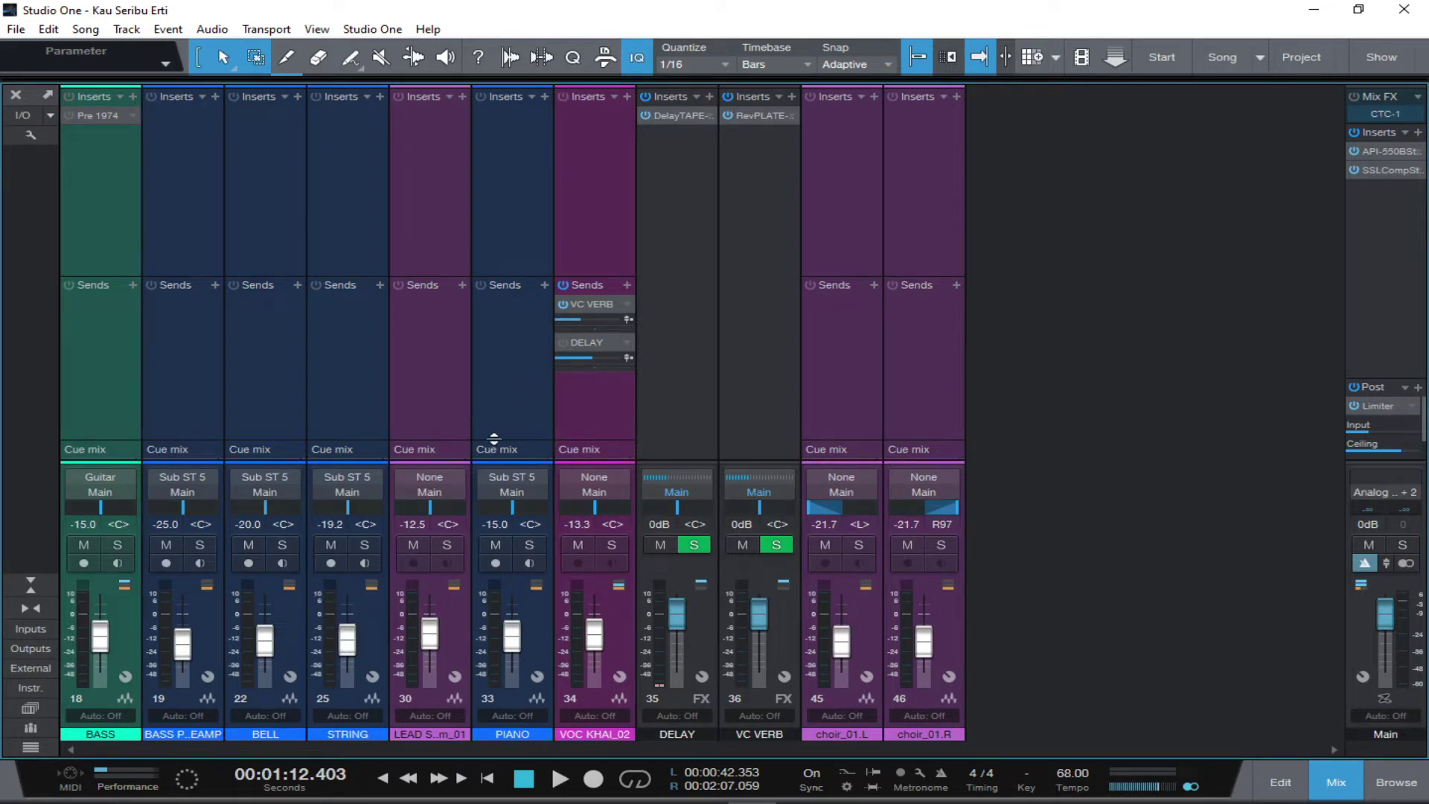
{"action": "left_click_drag", "start_coordinate": [495, 434], "coordinate": [513, 389]}
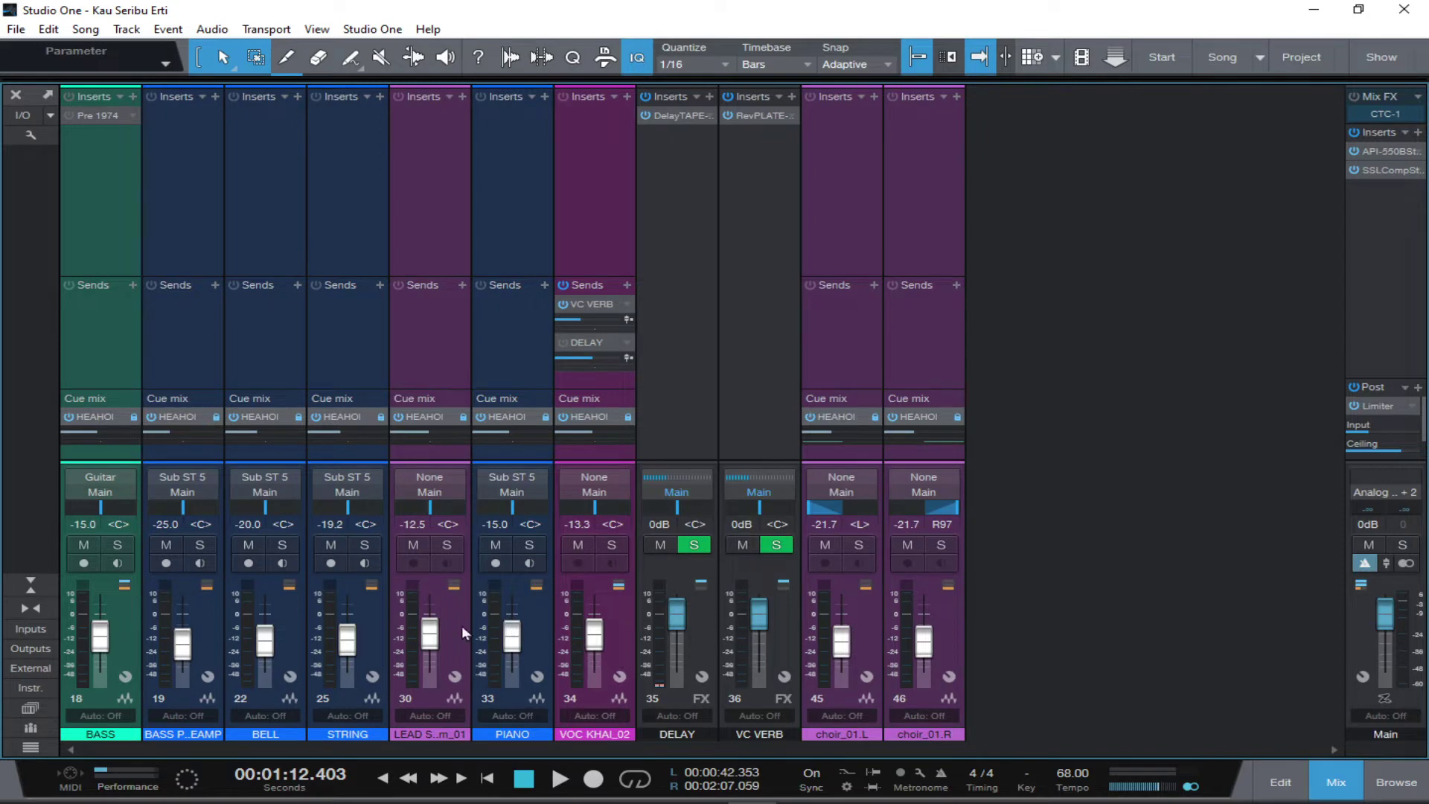
{"action": "mouse_move", "coordinate": [510, 641]}
{"action": "left_mouse_down"}
{"action": "mouse_move", "coordinate": [514, 681]}
{"action": "mouse_move", "coordinate": [512, 647]}
{"action": "left_mouse_up"}
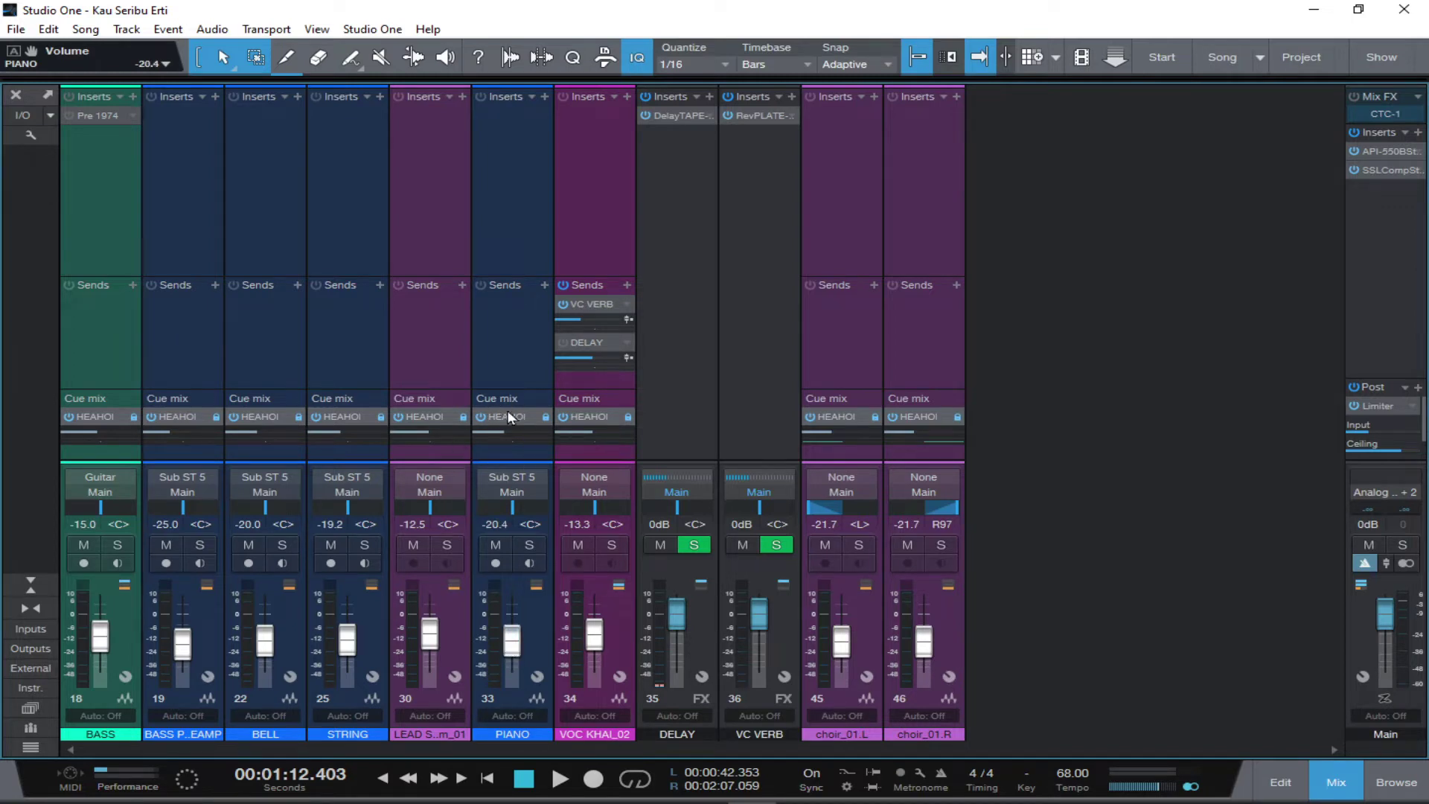
{"action": "mouse_move", "coordinate": [512, 639]}
{"action": "left_mouse_down"}
{"action": "mouse_move", "coordinate": [515, 681]}
{"action": "mouse_move", "coordinate": [520, 613]}
{"action": "mouse_move", "coordinate": [515, 659]}
{"action": "mouse_move", "coordinate": [516, 638]}
{"action": "left_mouse_up"}
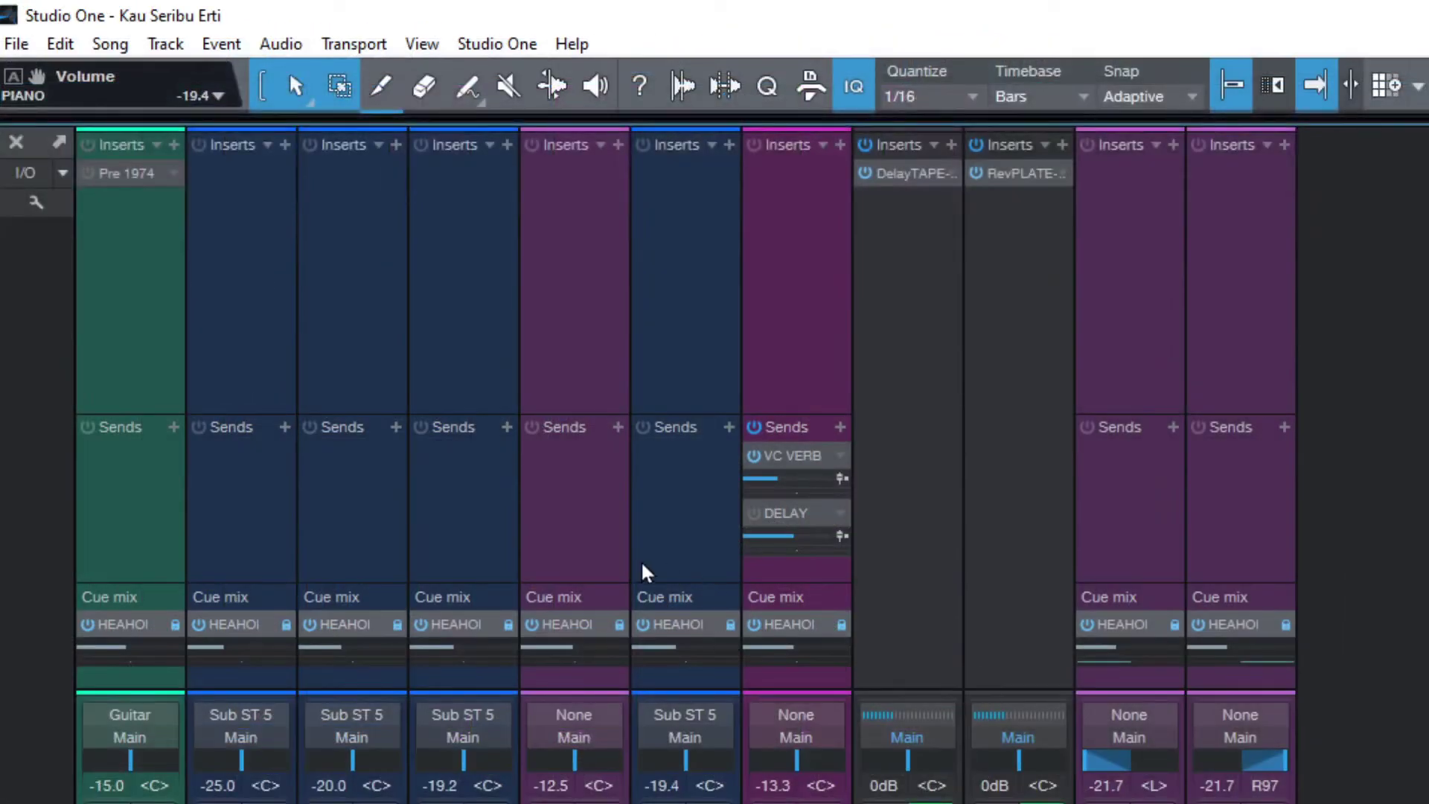
Unlock the PIANO and BASS cue sends to adjust their headphone levels independently, with the PIANO channel volume set to -18.4 dB
{"action": "left_click", "coordinate": [728, 626]}
{"action": "mouse_move", "coordinate": [737, 655]}
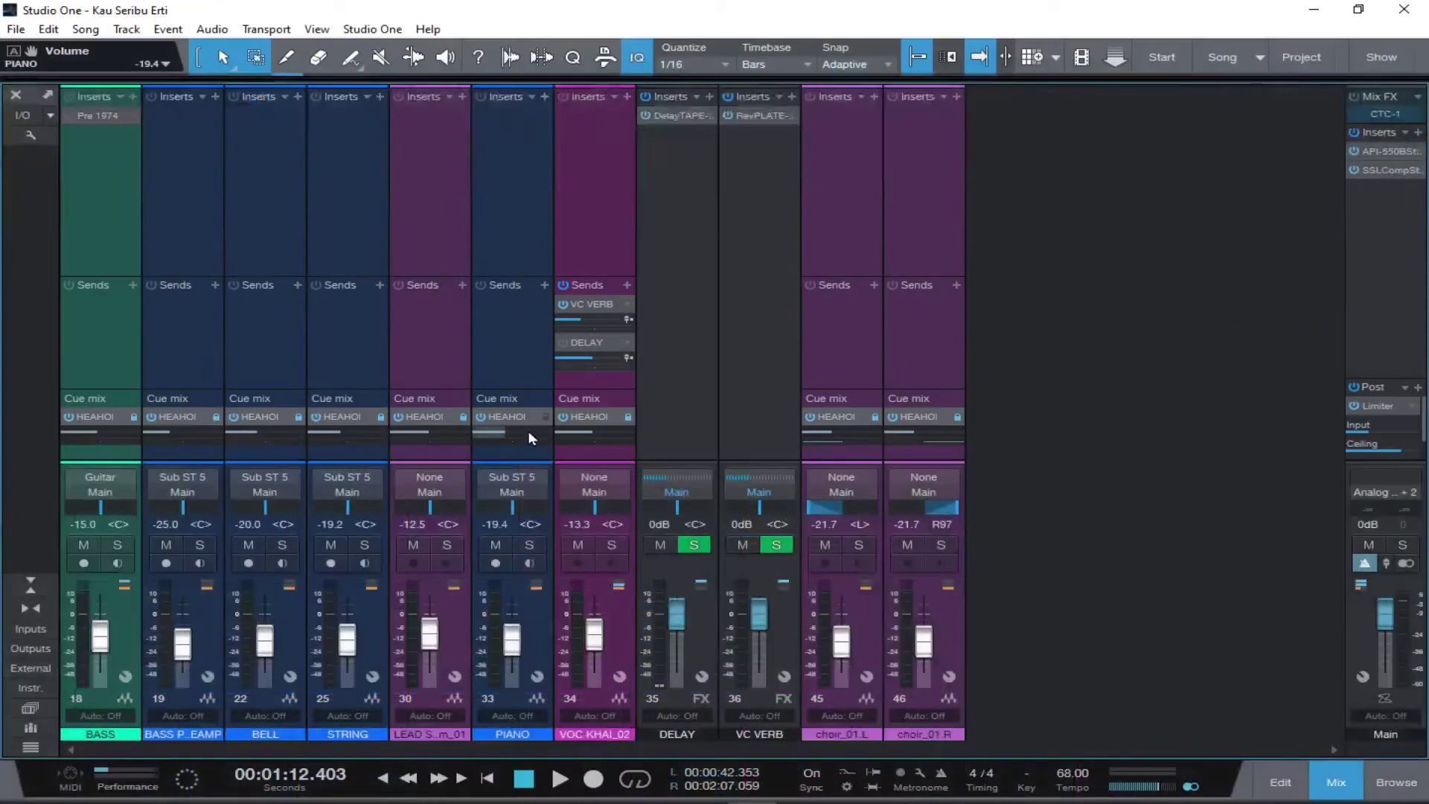
{"action": "mouse_move", "coordinate": [512, 634]}
{"action": "left_mouse_down"}
{"action": "mouse_move", "coordinate": [503, 676]}
{"action": "mouse_move", "coordinate": [491, 627]}
{"action": "mouse_move", "coordinate": [511, 640]}
{"action": "left_mouse_up"}
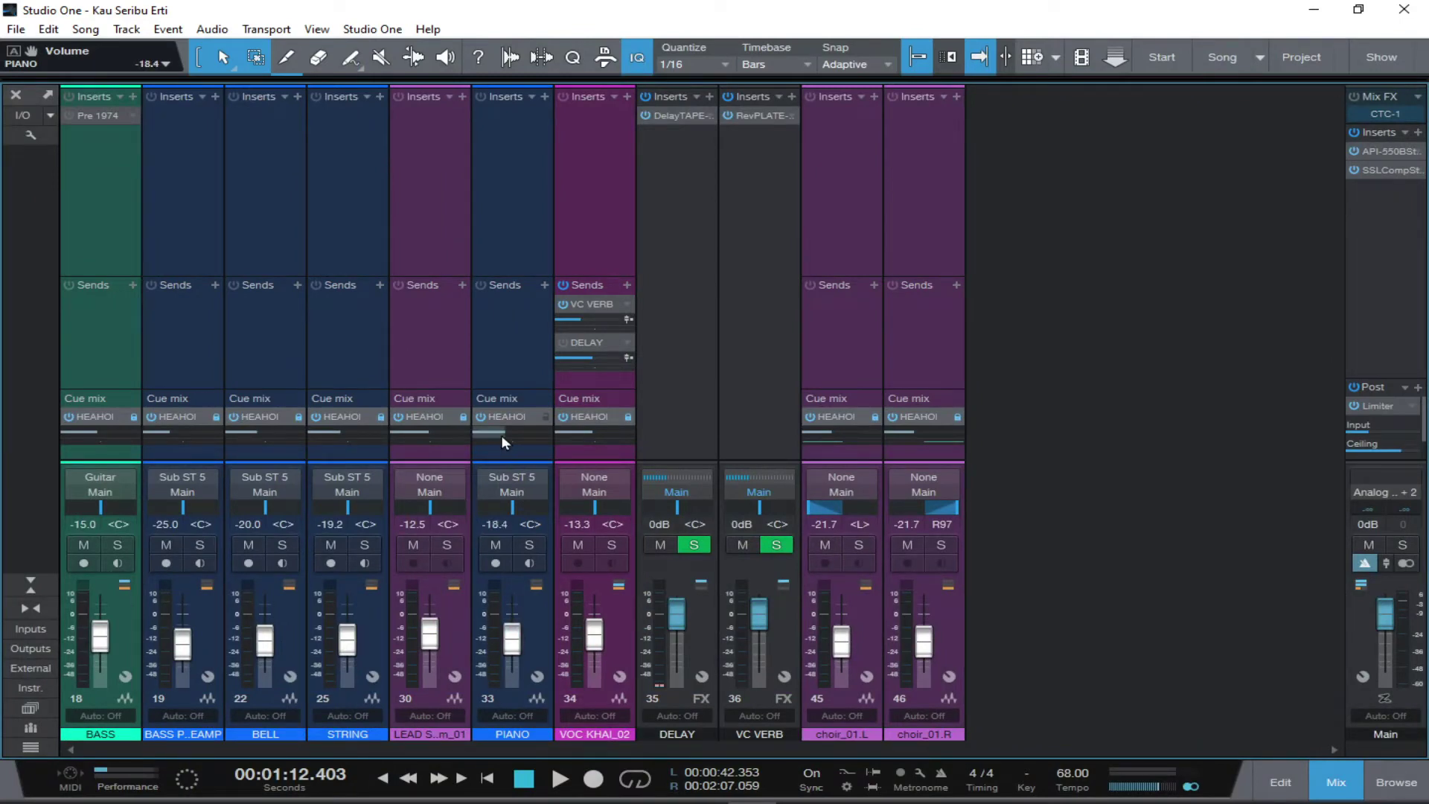
{"action": "mouse_move", "coordinate": [502, 437]}
{"action": "left_mouse_down"}
{"action": "mouse_move", "coordinate": [471, 433]}
{"action": "mouse_move", "coordinate": [512, 444]}
{"action": "mouse_move", "coordinate": [499, 441]}
{"action": "left_mouse_up"}
{"action": "mouse_move", "coordinate": [91, 430]}
{"action": "left_mouse_down"}
{"action": "mouse_move", "coordinate": [68, 433]}
{"action": "mouse_move", "coordinate": [116, 436]}
{"action": "mouse_move", "coordinate": [65, 435]}
{"action": "mouse_move", "coordinate": [104, 435]}
{"action": "left_mouse_up"}
Show the output channels and enable the metronome click on HEADPHONE with its click volume lowered to -6.3 dB
{"action": "left_click", "coordinate": [21, 649]}
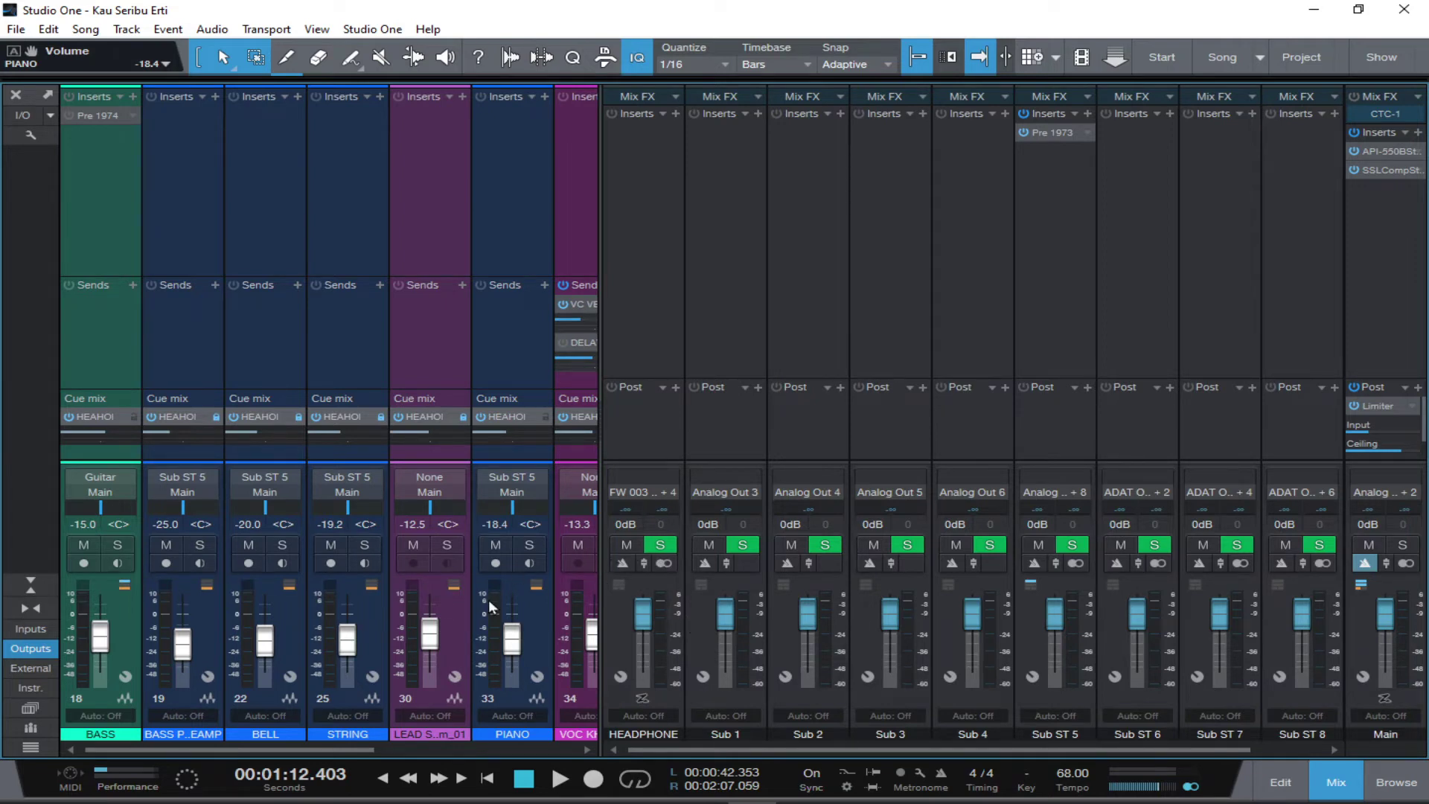
{"action": "left_click", "coordinate": [620, 564]}
{"action": "left_click", "coordinate": [644, 563]}
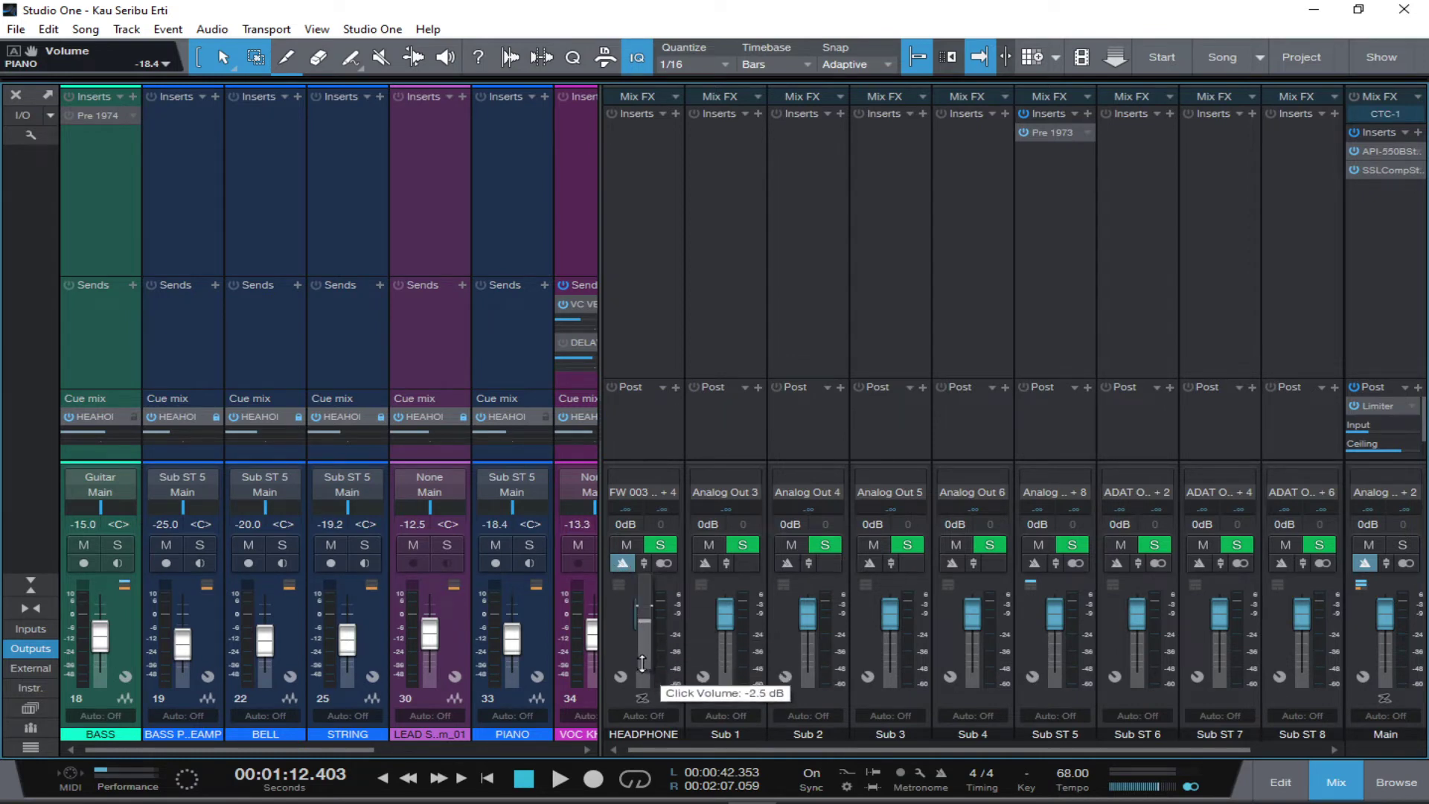
{"action": "left_click_drag", "start_coordinate": [642, 662], "coordinate": [656, 715]}
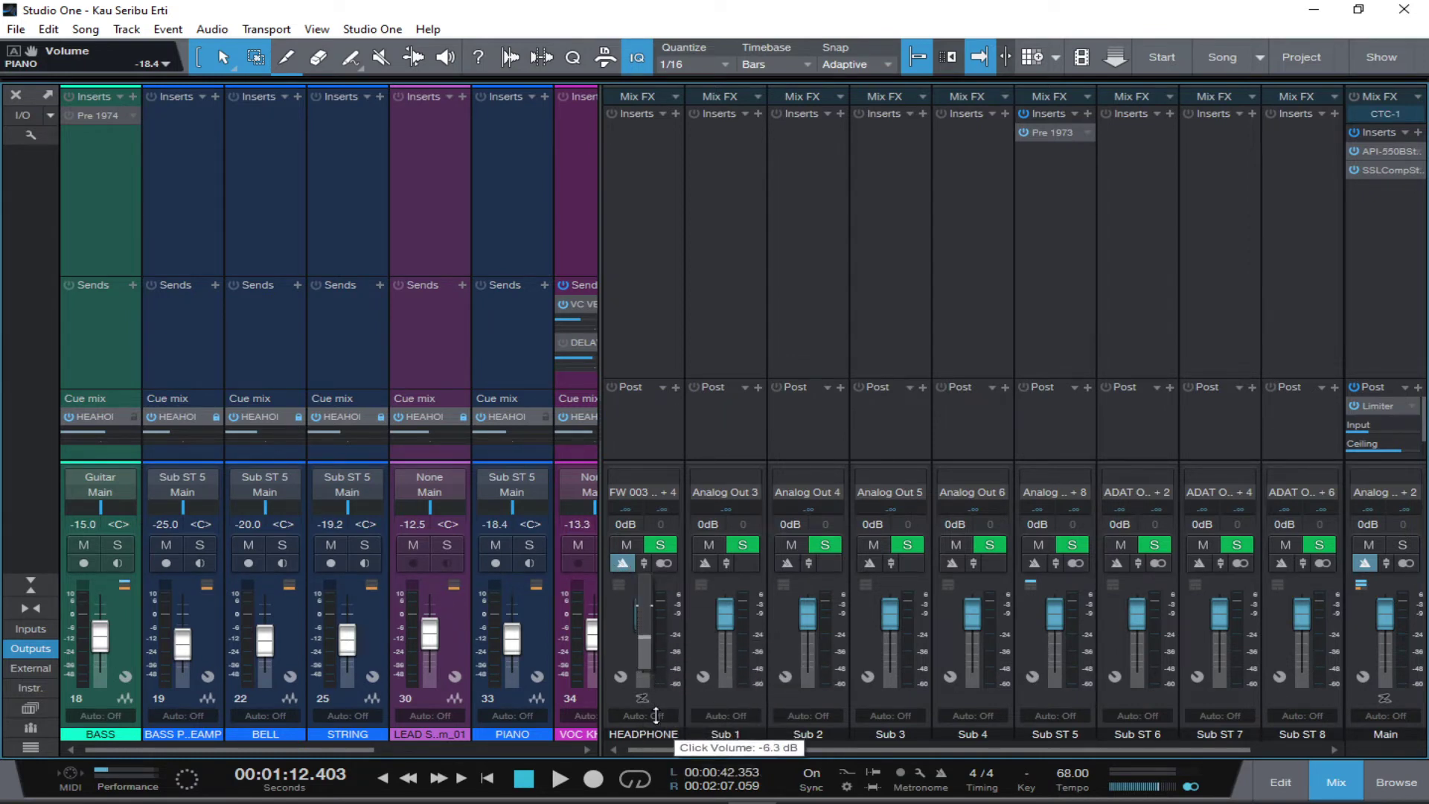
{"action": "left_click", "coordinate": [645, 562]}
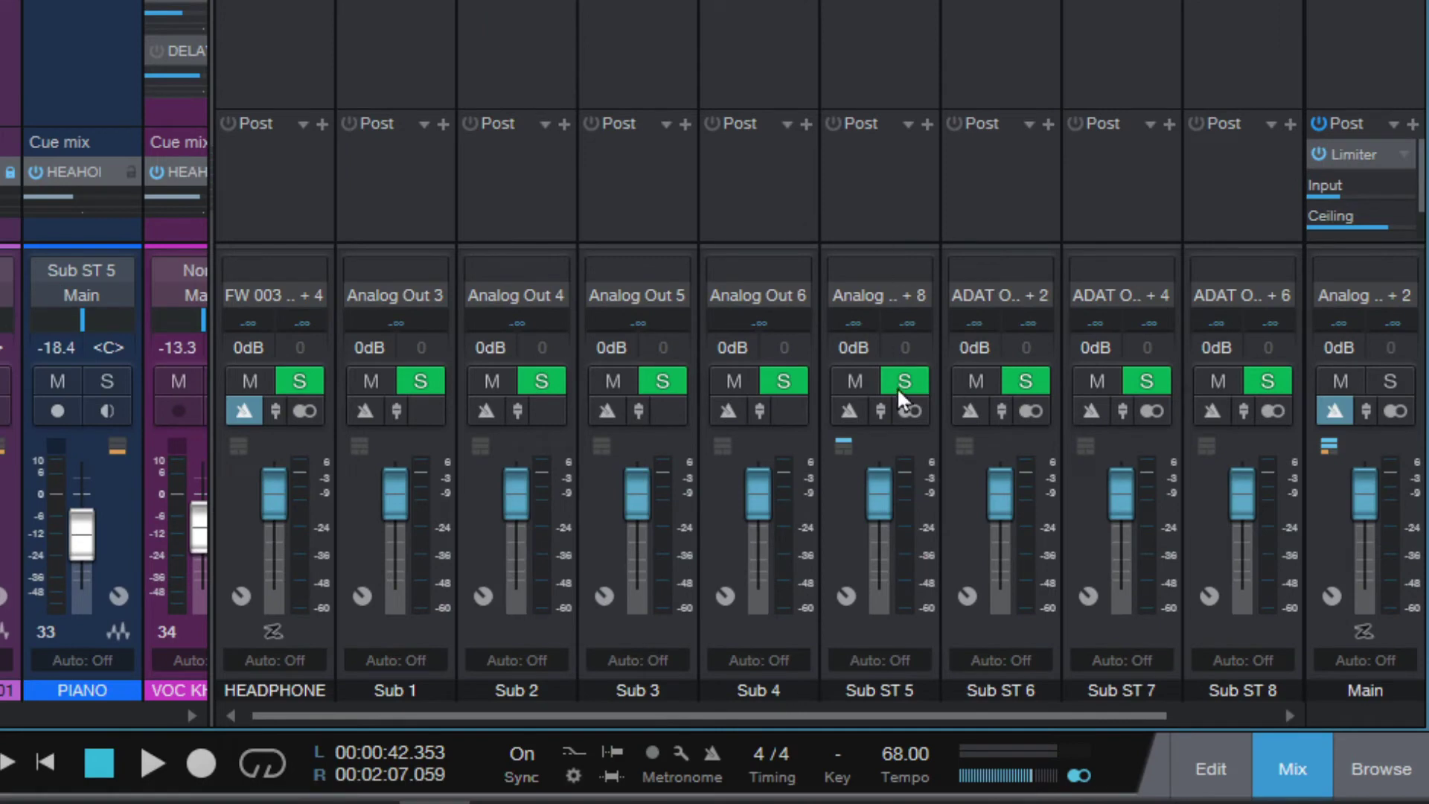
Adjust the metronome click volumes of the Main and HEADPHONE outputs separately
{"action": "left_click", "coordinate": [1333, 412]}
{"action": "left_click_drag", "start_coordinate": [1361, 411], "coordinate": [1318, 748]}
{"action": "left_click_drag", "start_coordinate": [276, 410], "coordinate": [279, 483]}
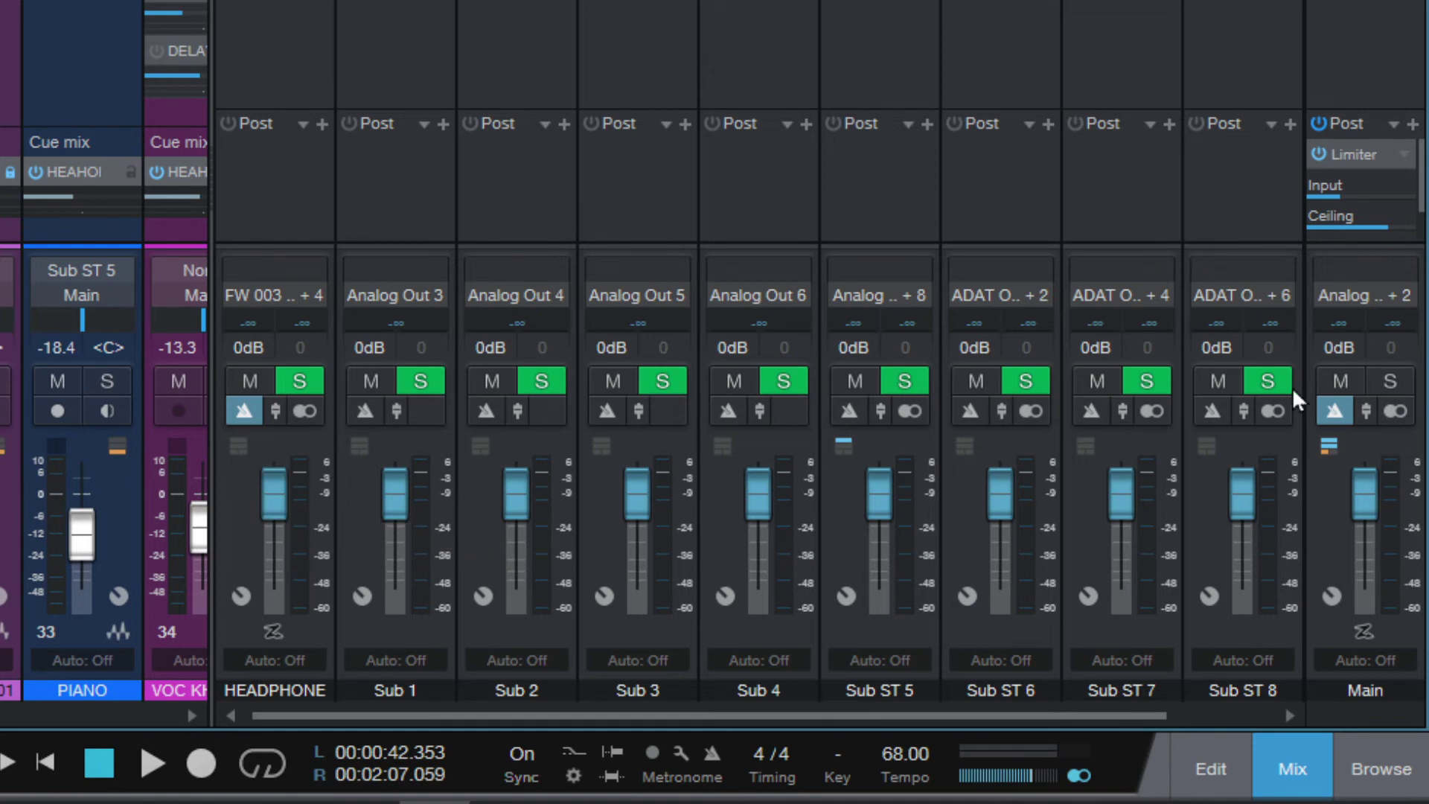